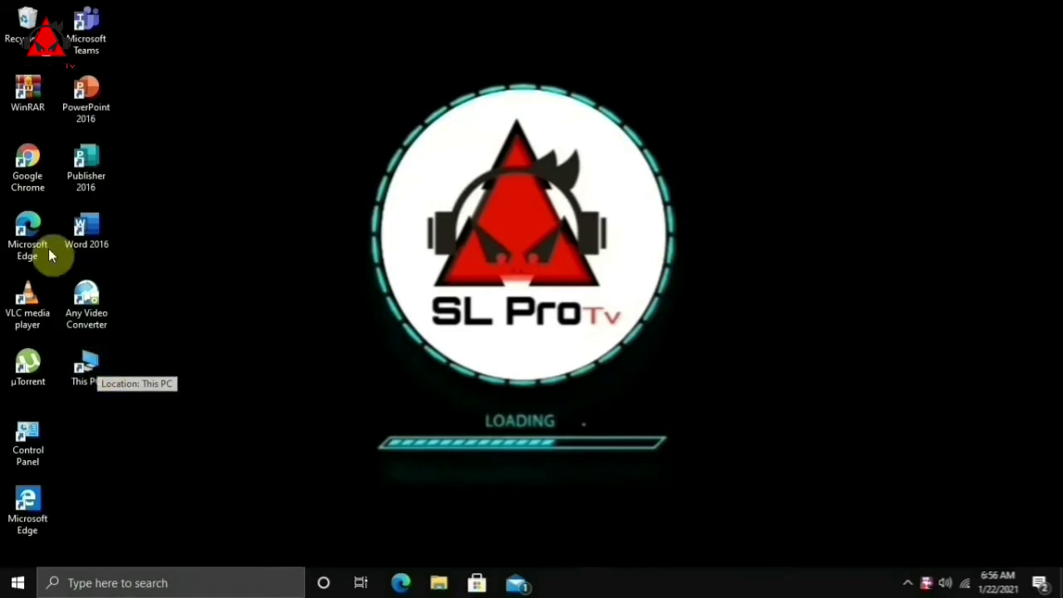
{"action": "double_click", "coordinate": [19, 164]}
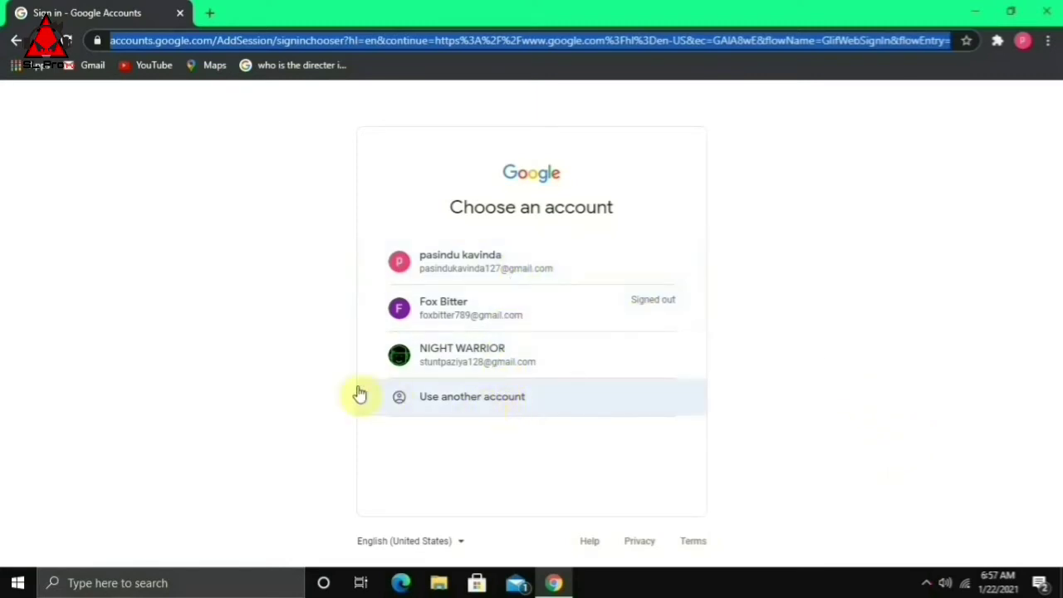
- Choose 'Use another account', then 'Create account' for personal use
{"action": "left_click", "coordinate": [515, 403]}
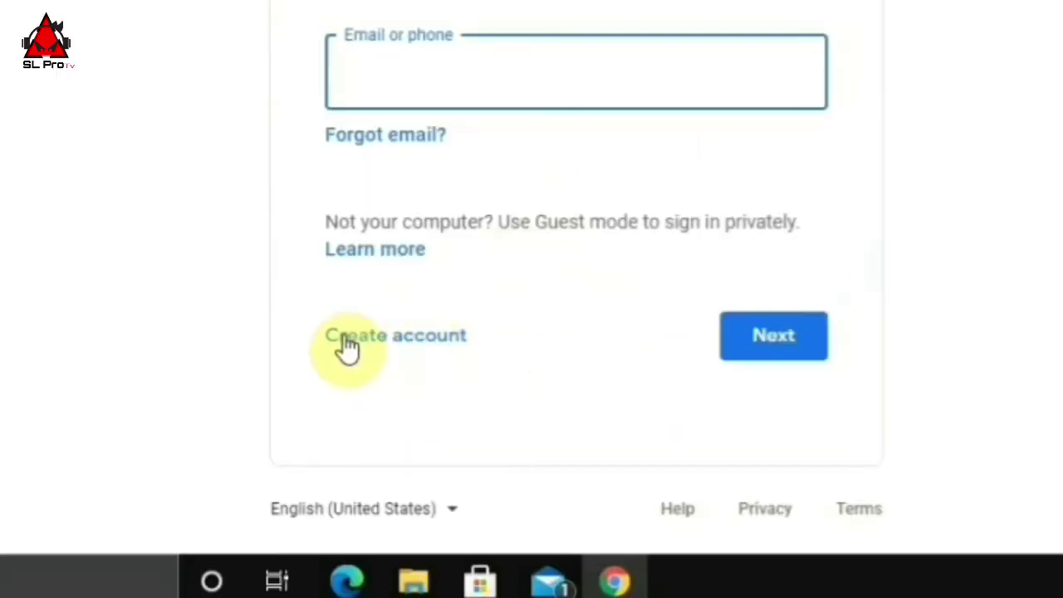
{"action": "left_click", "coordinate": [415, 344]}
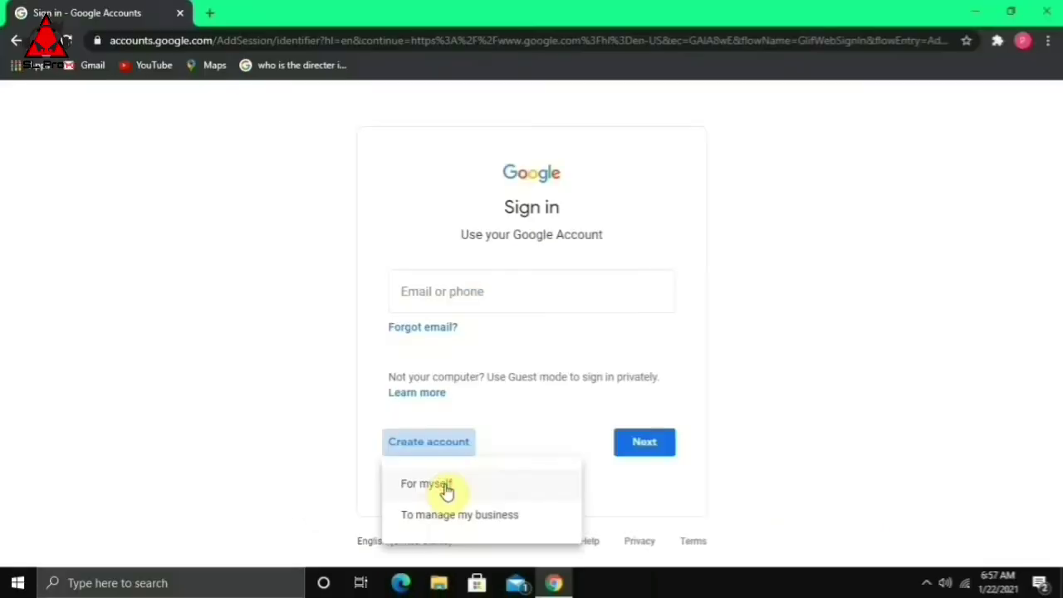
{"action": "left_click", "coordinate": [444, 486]}
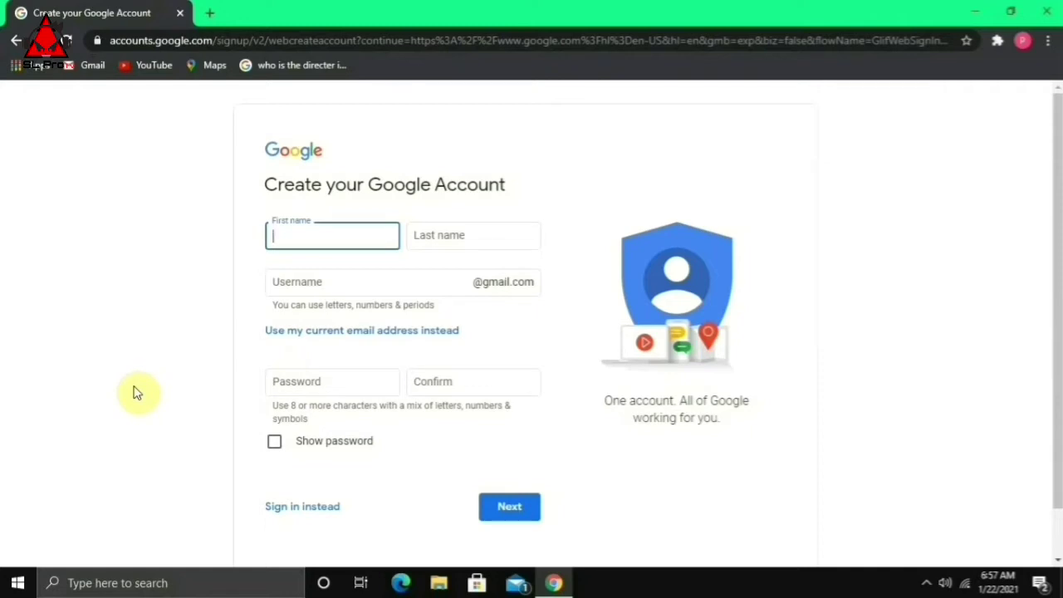
- Enter first name 'slpro', last name 'tv', a username and a confirmed password, then submit
{"action": "type", "text": "slpro"}
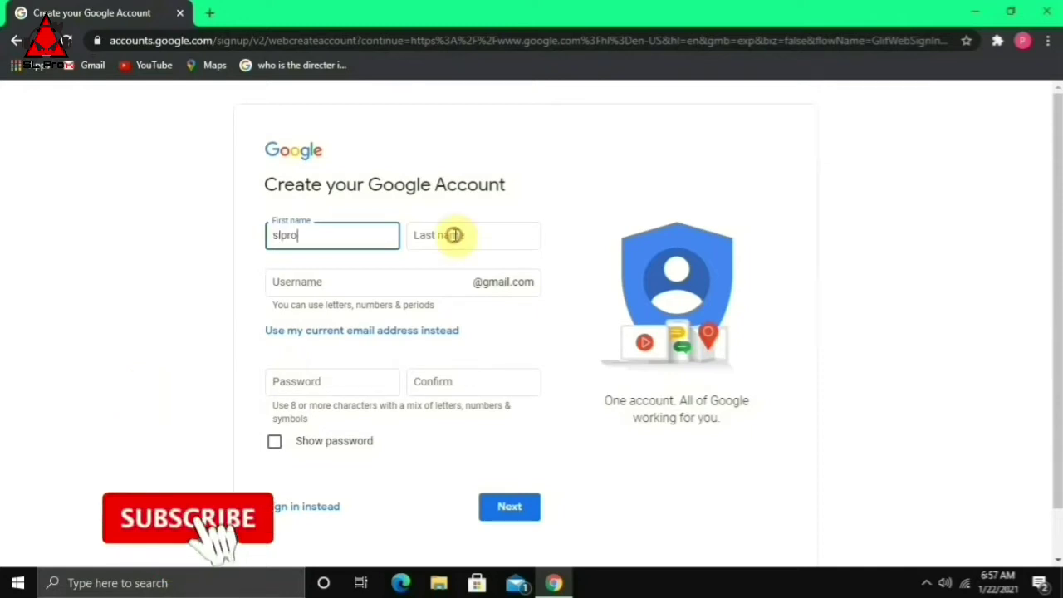
{"action": "left_click", "coordinate": [455, 235]}
{"action": "type", "text": "tv"}
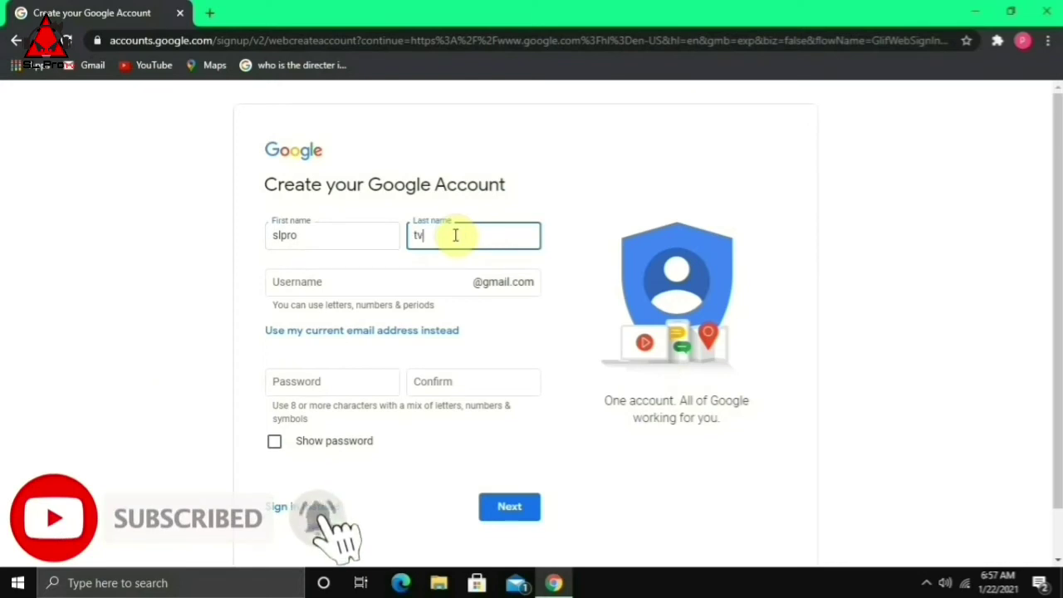
{"action": "left_click", "coordinate": [348, 278]}
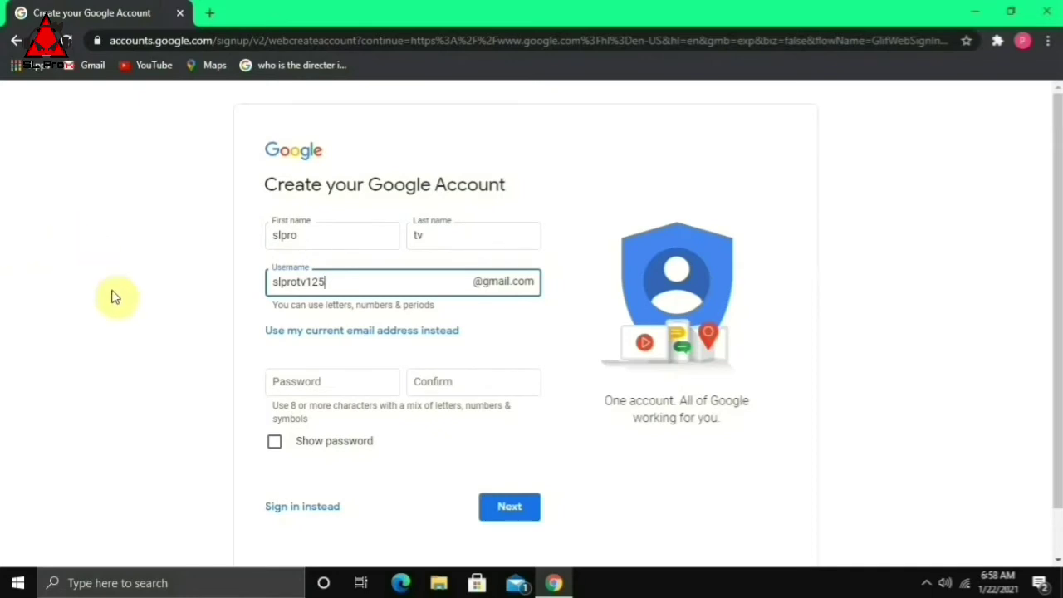
{"action": "left_click", "coordinate": [304, 387]}
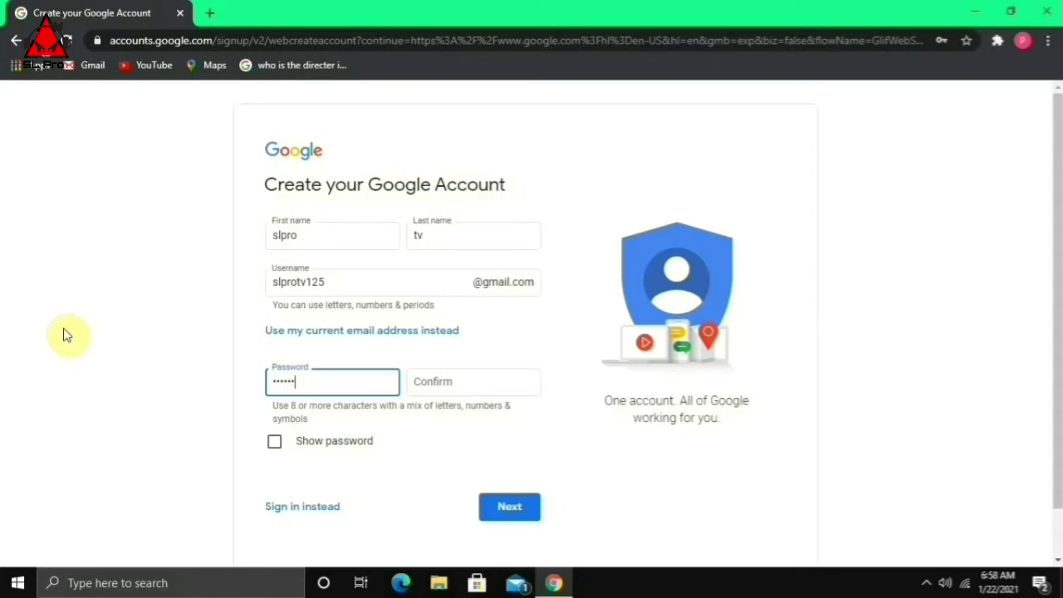
{"action": "left_click", "coordinate": [441, 379]}
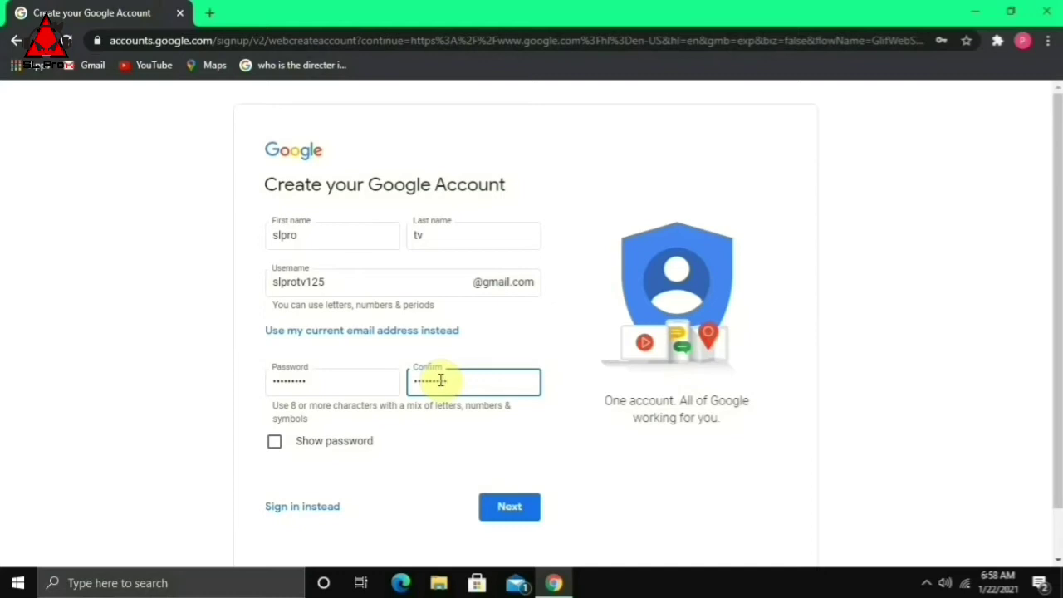
{"action": "key", "text": "Tab"}
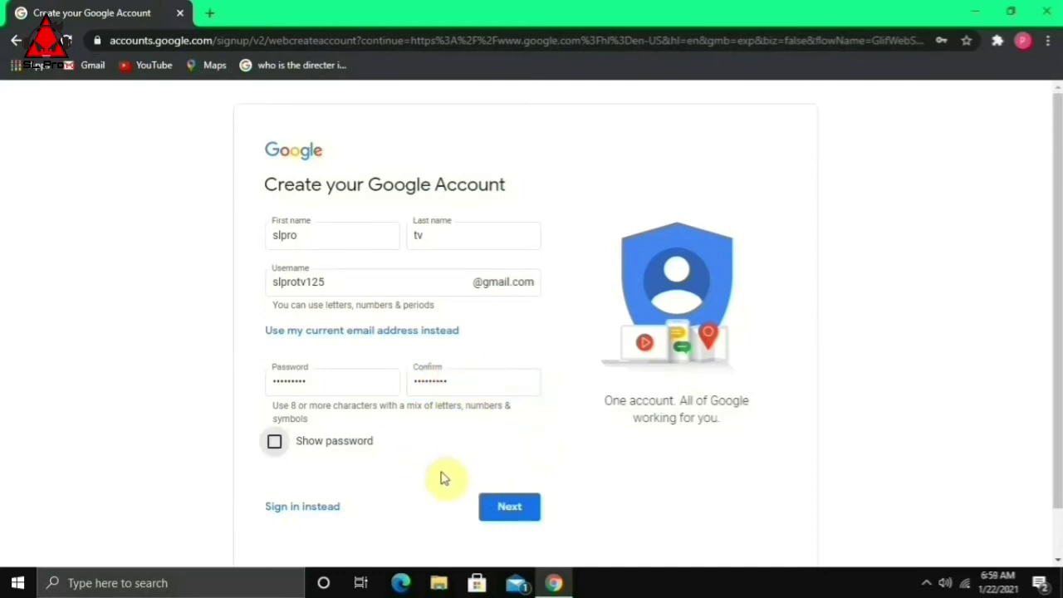
{"action": "left_click", "coordinate": [515, 508]}
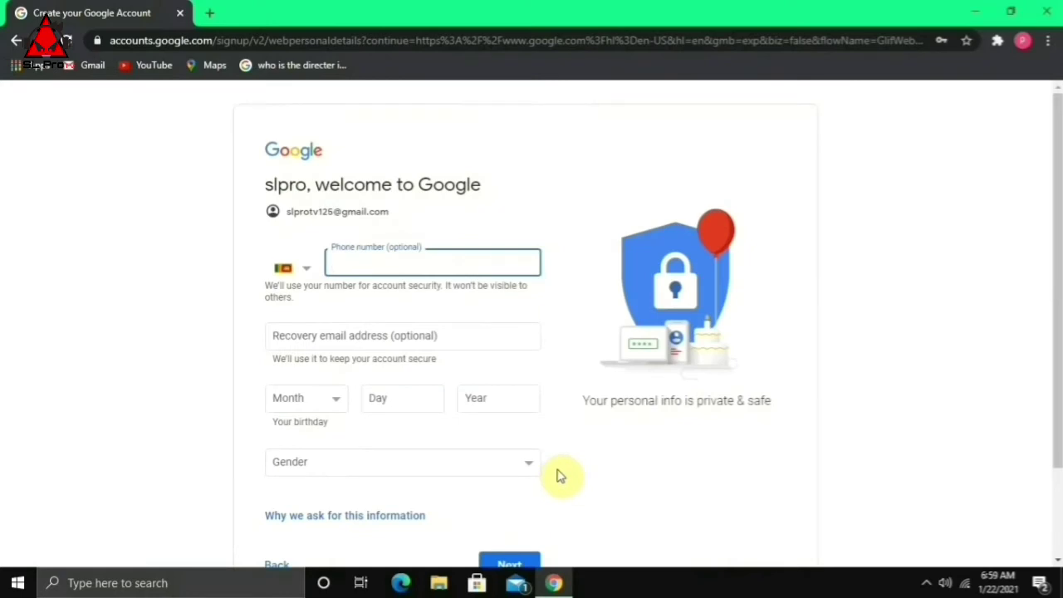
{"action": "left_click", "coordinate": [306, 273]}
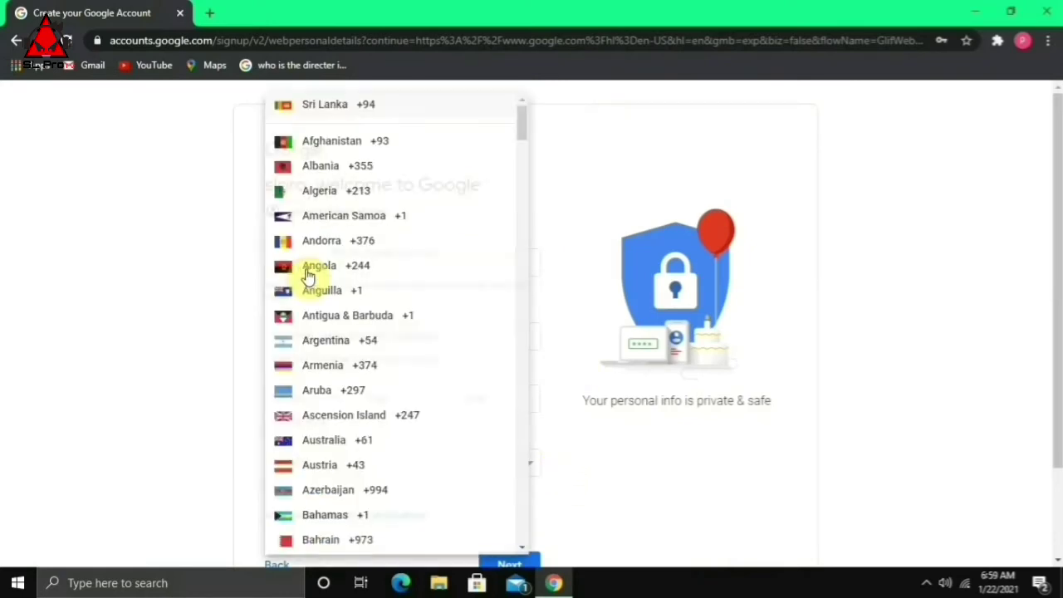
{"action": "left_click", "coordinate": [200, 256]}
{"action": "left_click", "coordinate": [404, 242]}
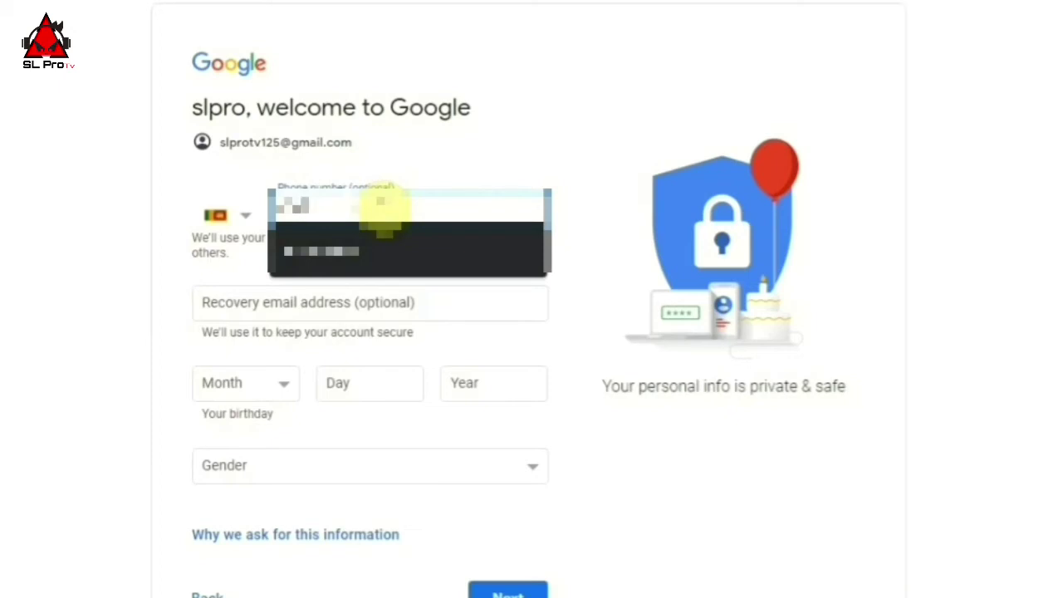
{"action": "left_click", "coordinate": [372, 253]}
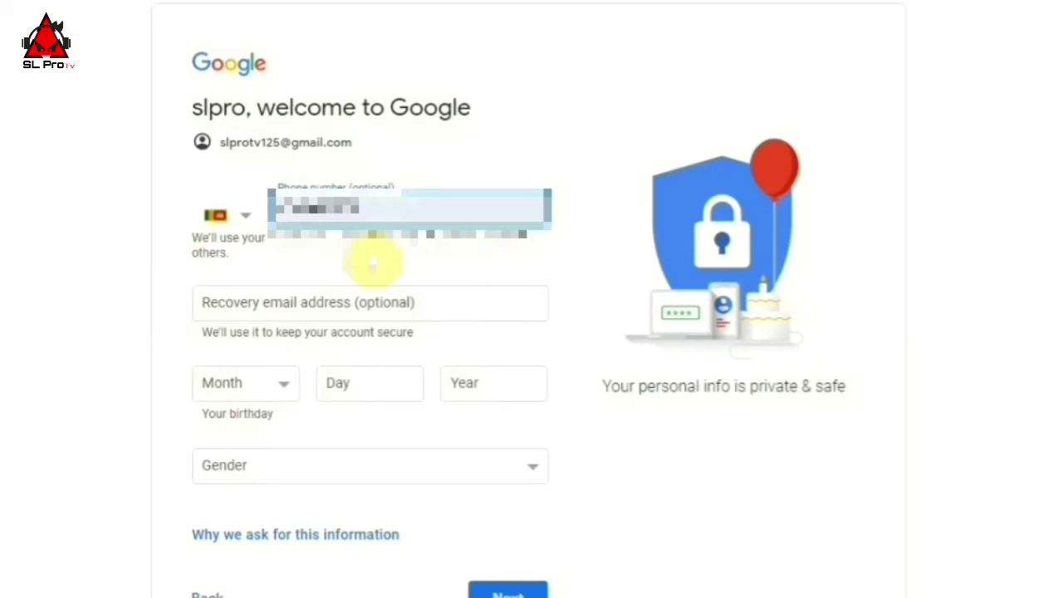
{"action": "key", "text": "Tab"}
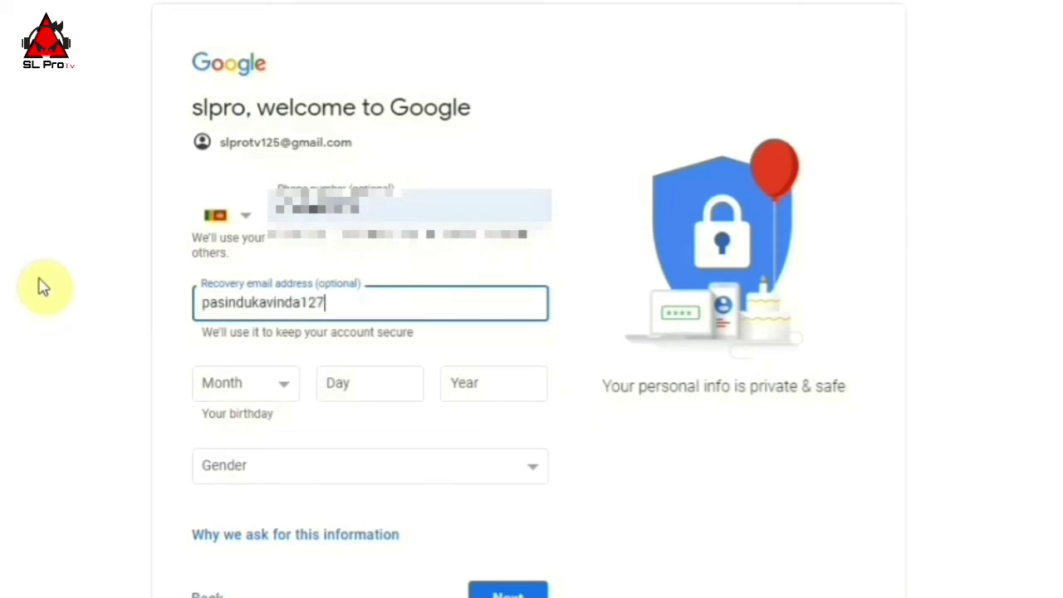
{"action": "type", "text": "@"}
{"action": "type", "text": "gma"}
{"action": "type", "text": "il.co"}
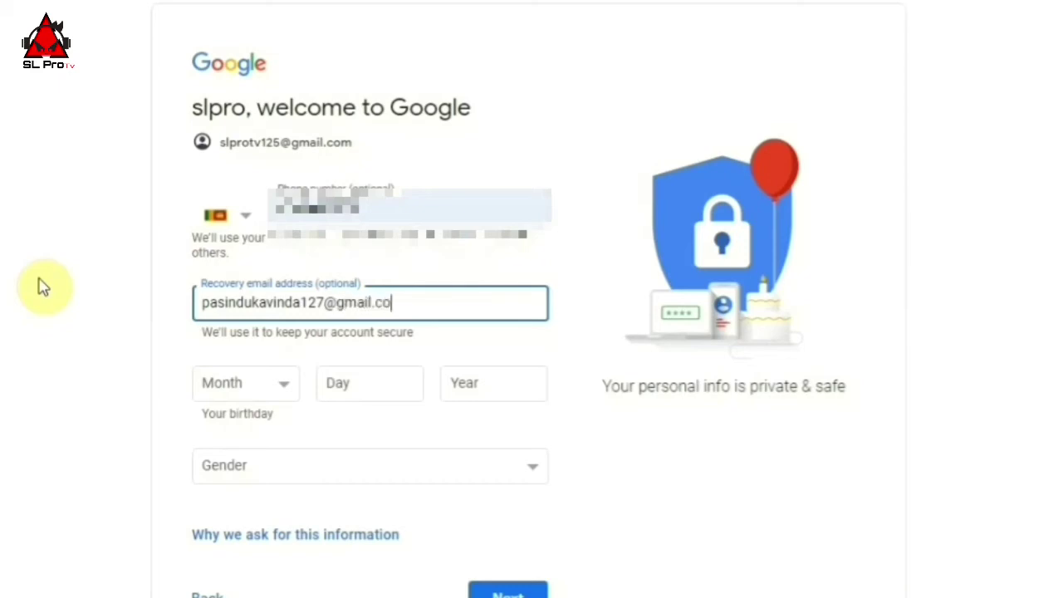
{"action": "type", "text": "m"}
- Enter birthday January 24, 2000 and gender Male, then submit the personal details
{"action": "left_click", "coordinate": [298, 396]}
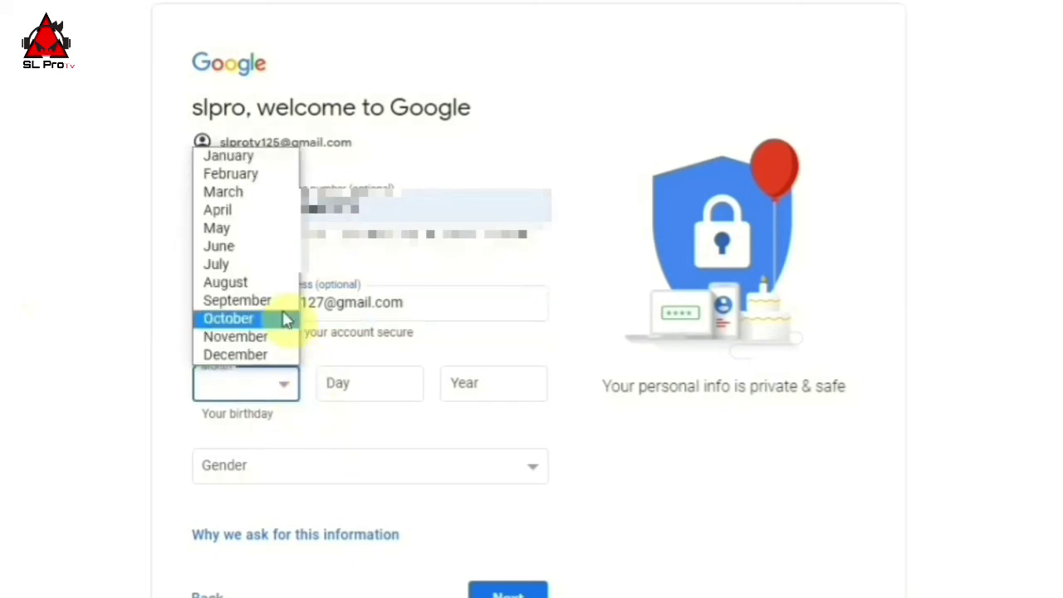
{"action": "left_click", "coordinate": [239, 159]}
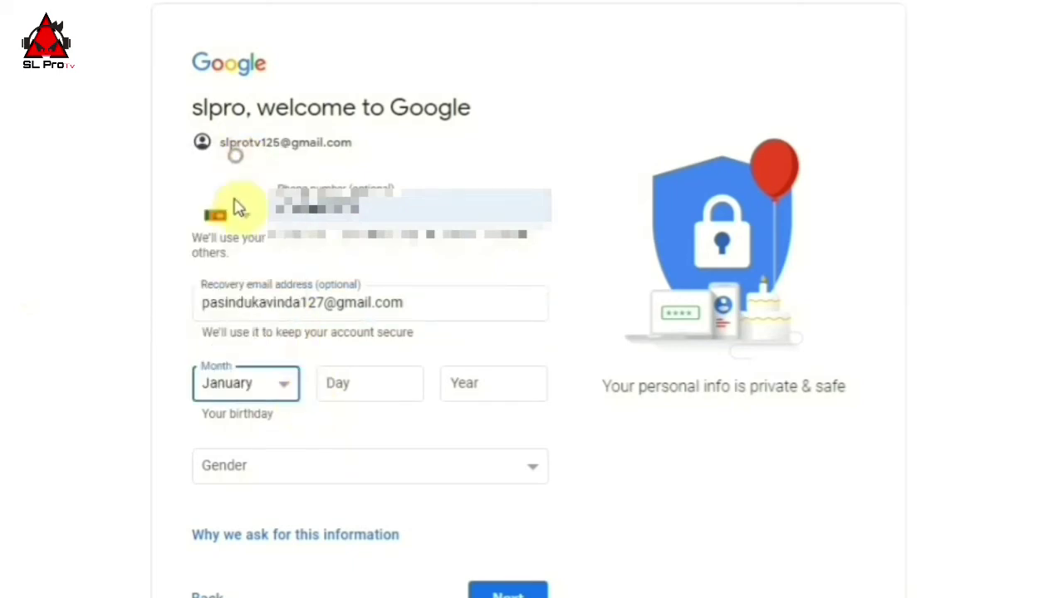
{"action": "left_click", "coordinate": [391, 387]}
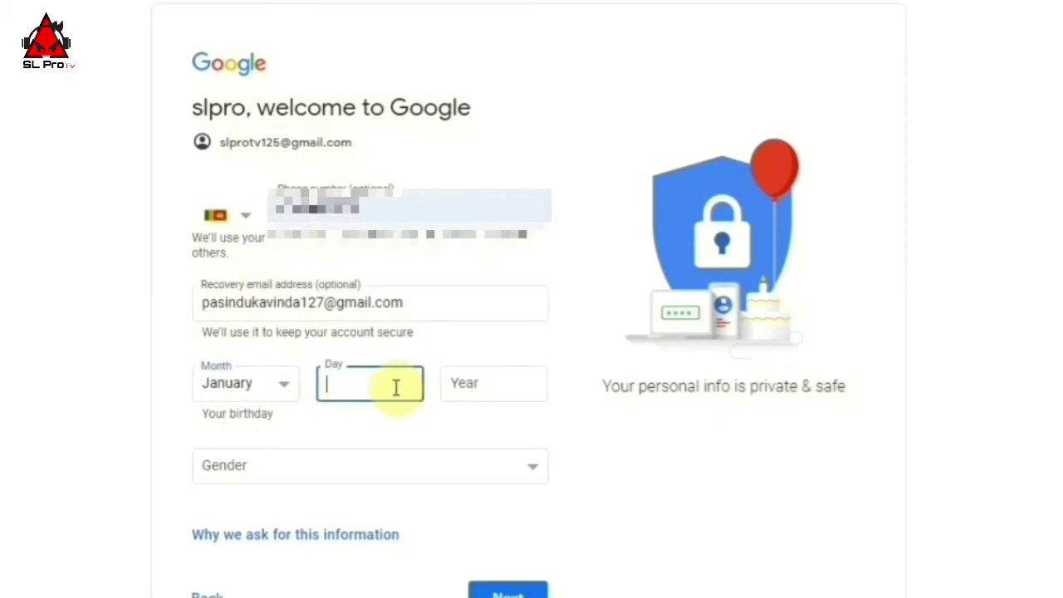
{"action": "type", "text": "24"}
{"action": "left_click", "coordinate": [496, 387]}
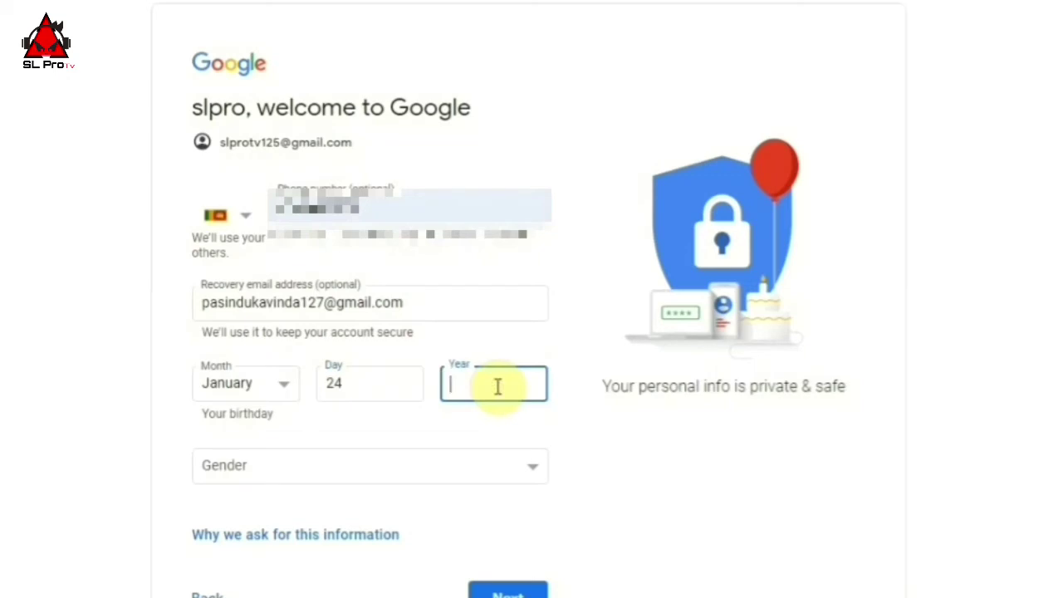
{"action": "type", "text": "2"}
{"action": "type", "text": "000"}
{"action": "left_click", "coordinate": [526, 471]}
{"action": "left_click", "coordinate": [227, 515]}
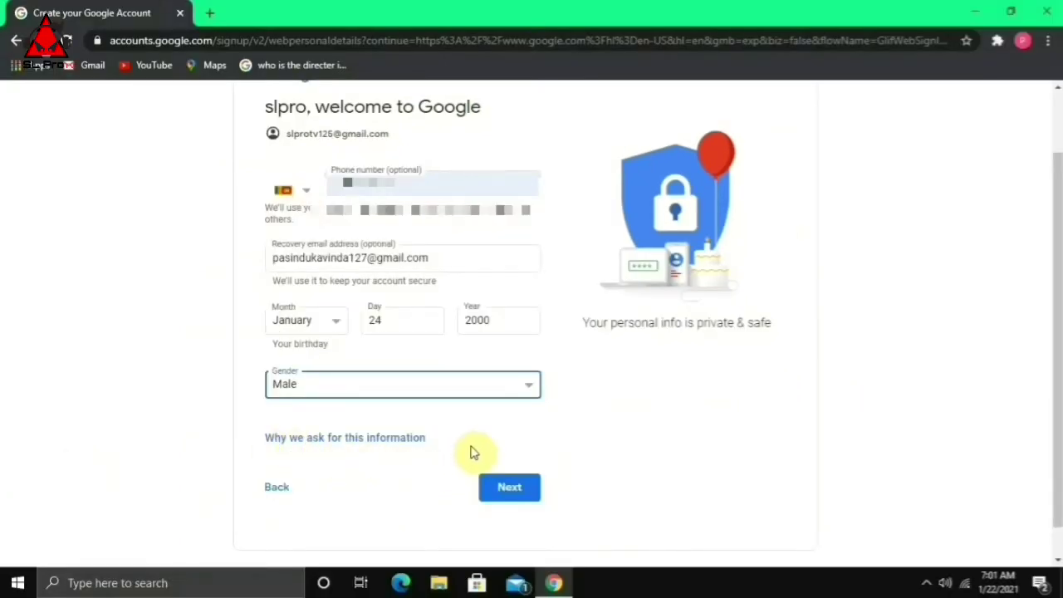
{"action": "left_click", "coordinate": [509, 490]}
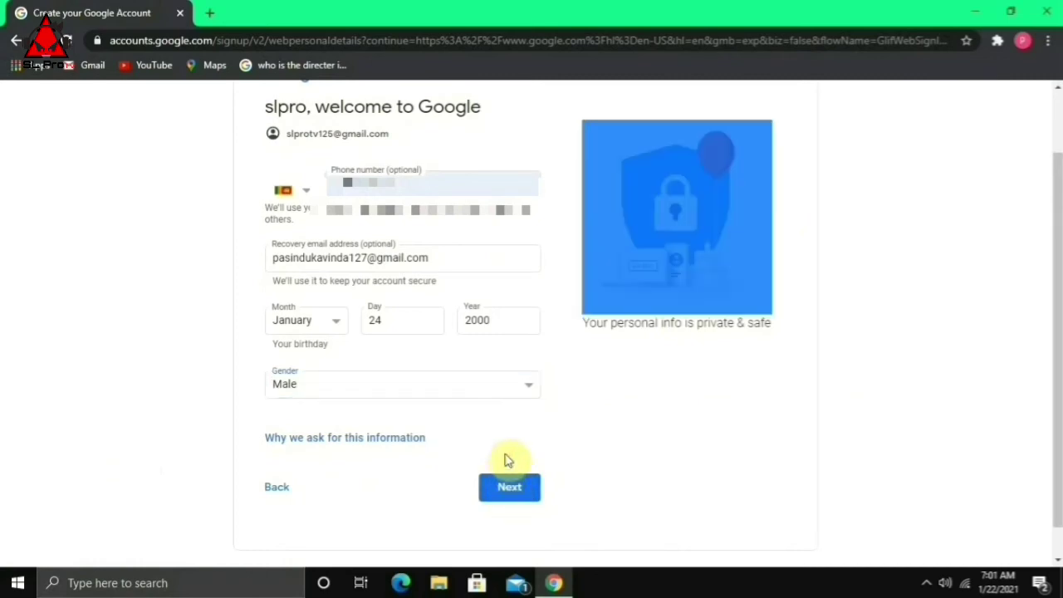
- Submit the details and accept the terms to land signed in on Google's homepage
{"action": "left_click", "coordinate": [510, 488]}
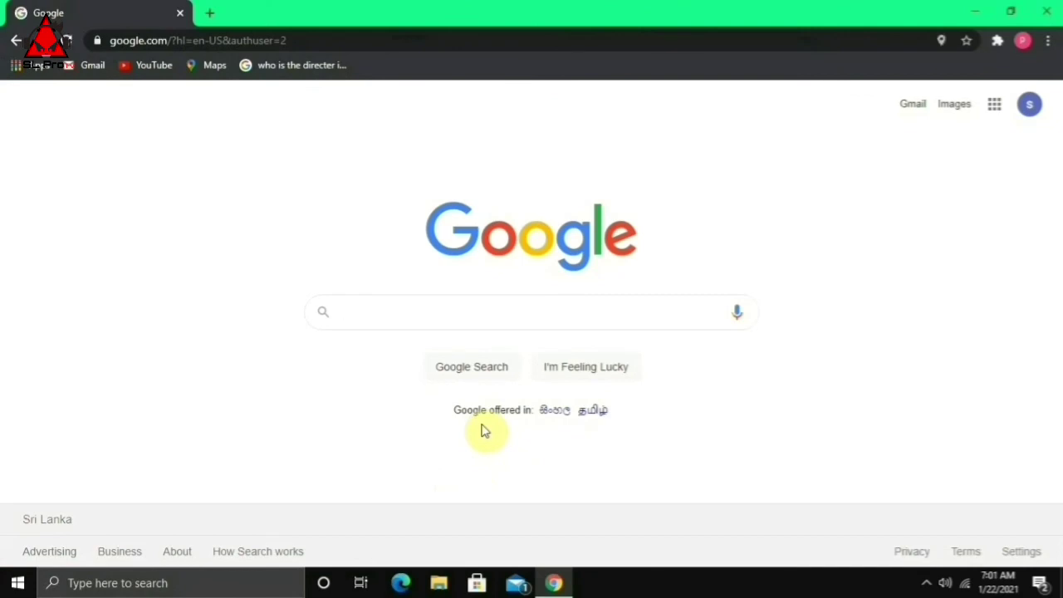
- Check the signed-in slpro tv avatar and open its 'Manage your Google Account' page
{"action": "left_click", "coordinate": [1033, 116]}
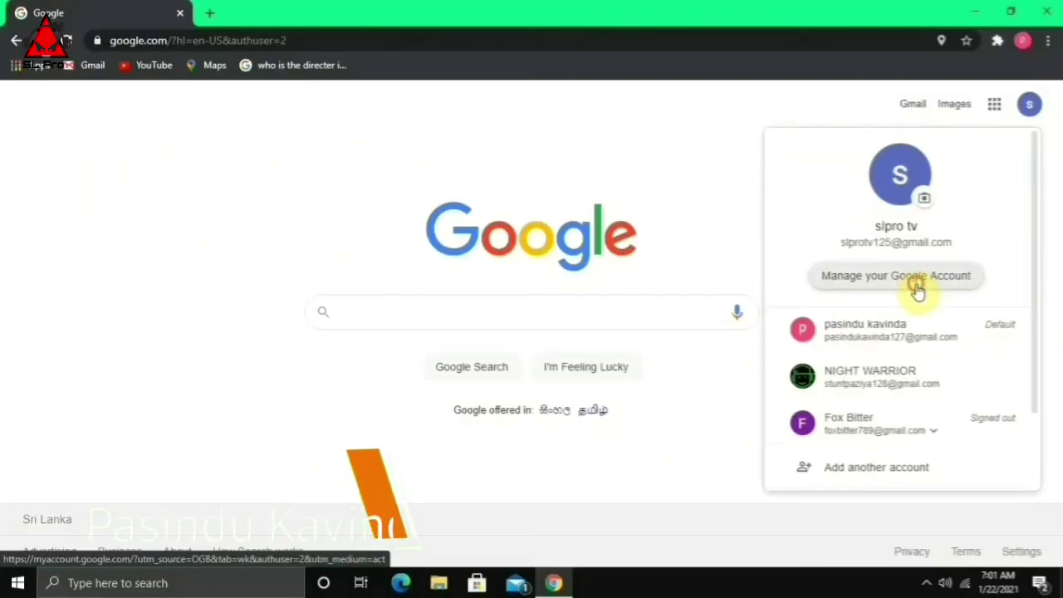
{"action": "left_click", "coordinate": [884, 283]}
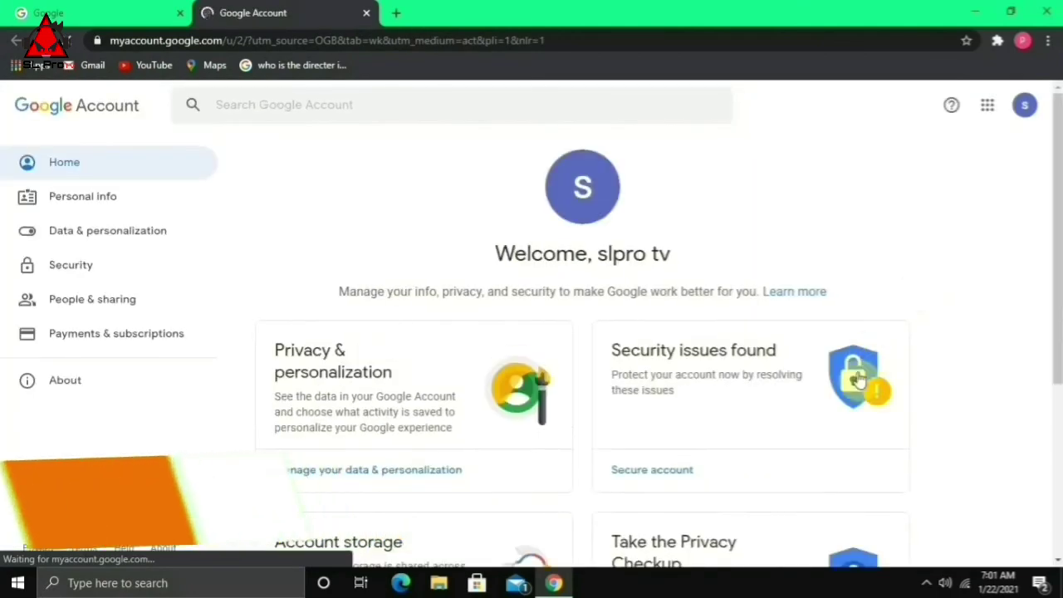
{"action": "scroll", "coordinate": [857, 383], "scroll_direction": "down", "scroll_amount": 1}
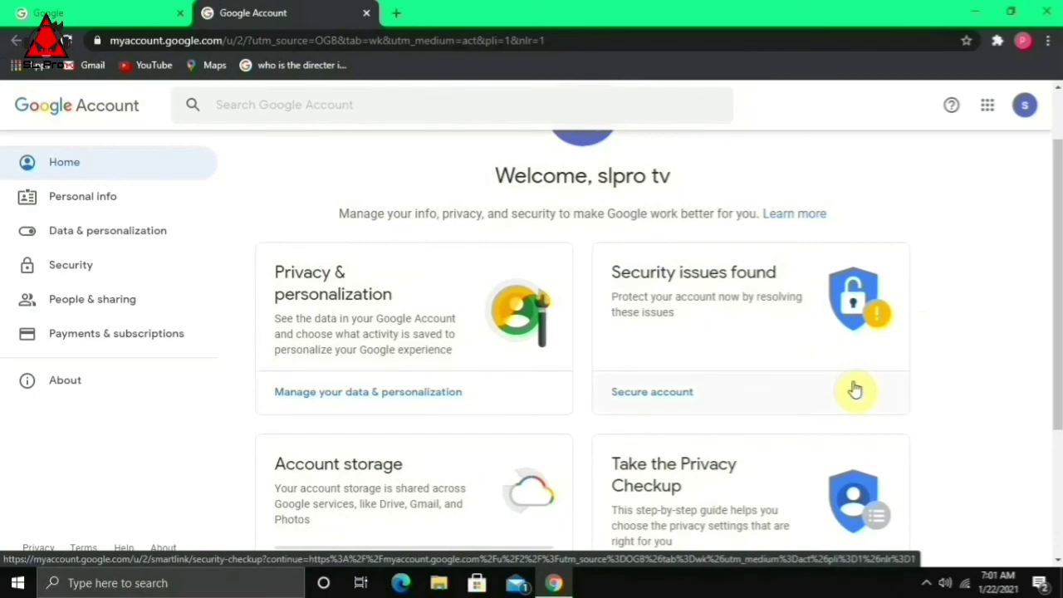
{"action": "scroll", "coordinate": [855, 389], "scroll_direction": "up", "scroll_amount": 1}
{"action": "scroll", "coordinate": [855, 389], "scroll_direction": "down", "scroll_amount": 1}
{"action": "scroll", "coordinate": [855, 388], "scroll_direction": "down", "scroll_amount": 2}
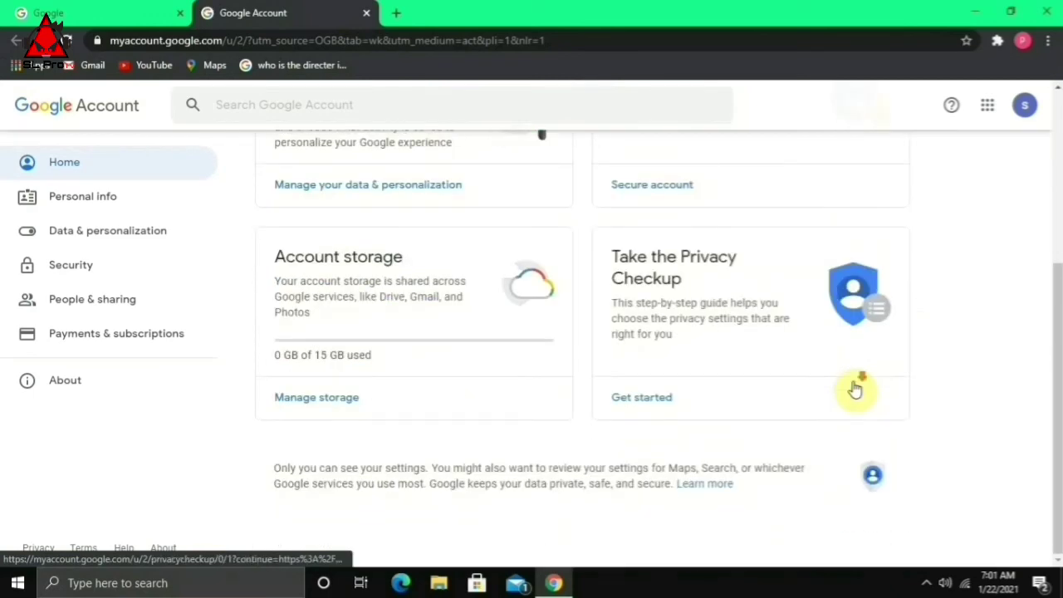
{"action": "left_click", "coordinate": [855, 388]}
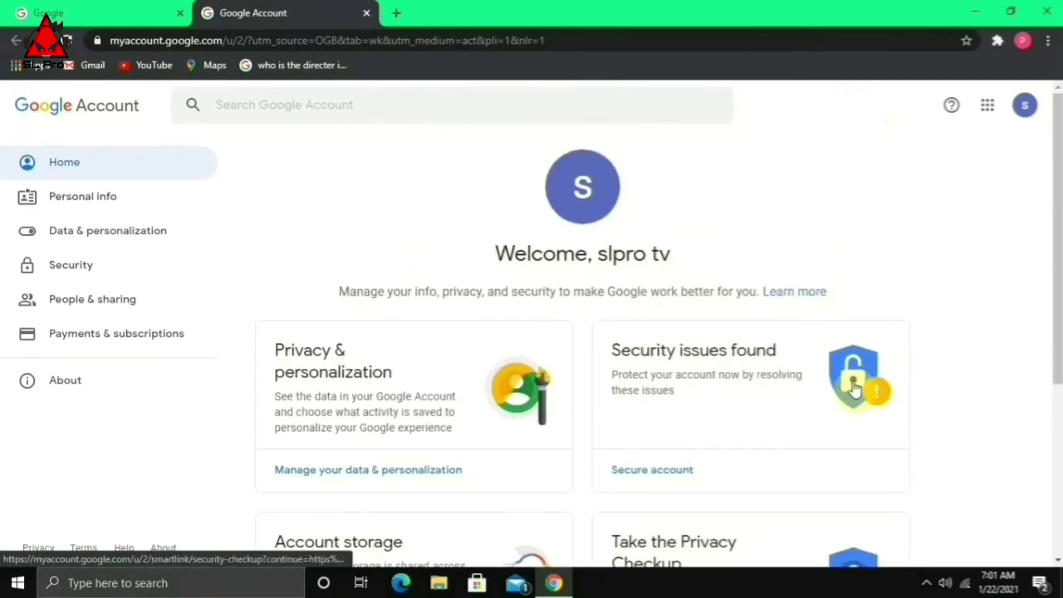